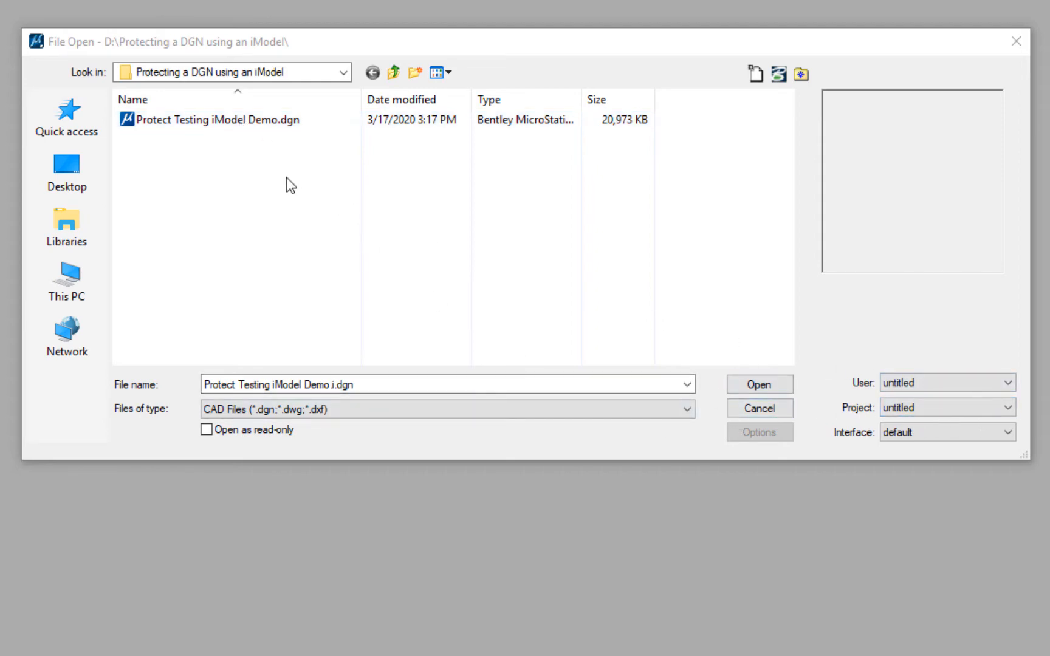
# Step: Open Protect Testing iModel Demo.dgn and close the CONNECT Advisor popup
pyautogui.doubleClick(239, 122)
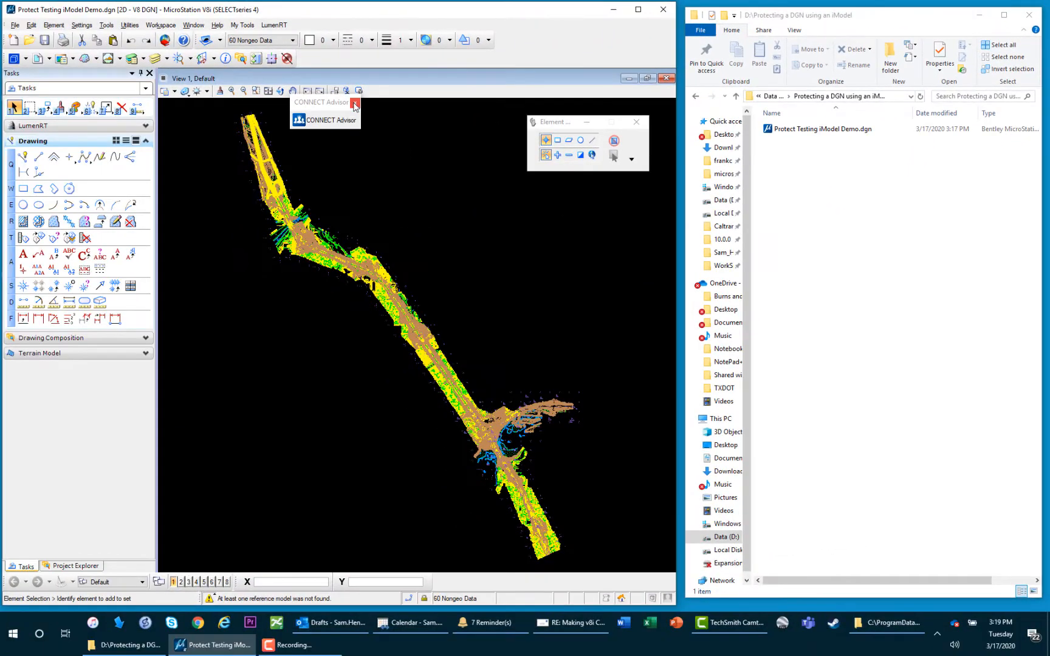
pyautogui.click(354, 104)
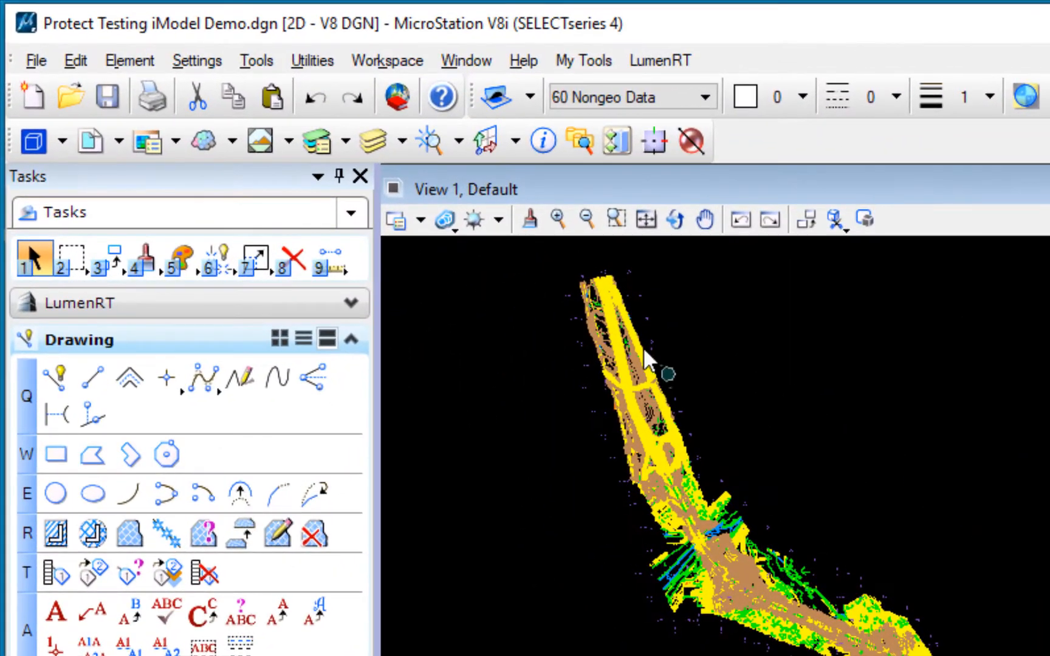
# Step: Start File > Publish i-model with 'Create a single package' enabled for Protect Testing iModel Demo
pyautogui.click(34, 61)
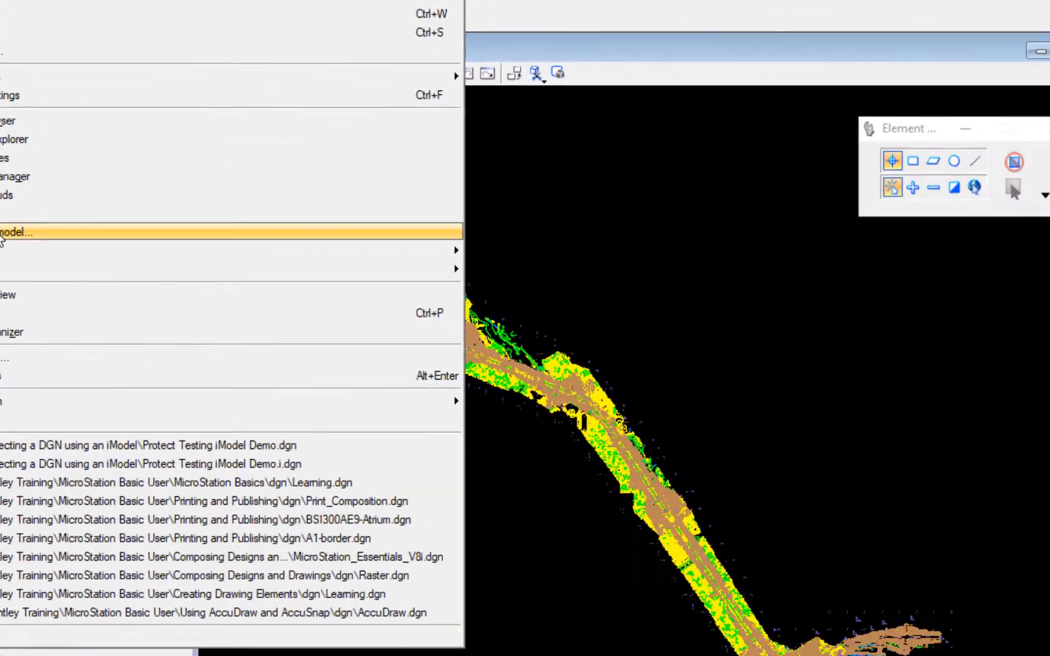
pyautogui.click(111, 435)
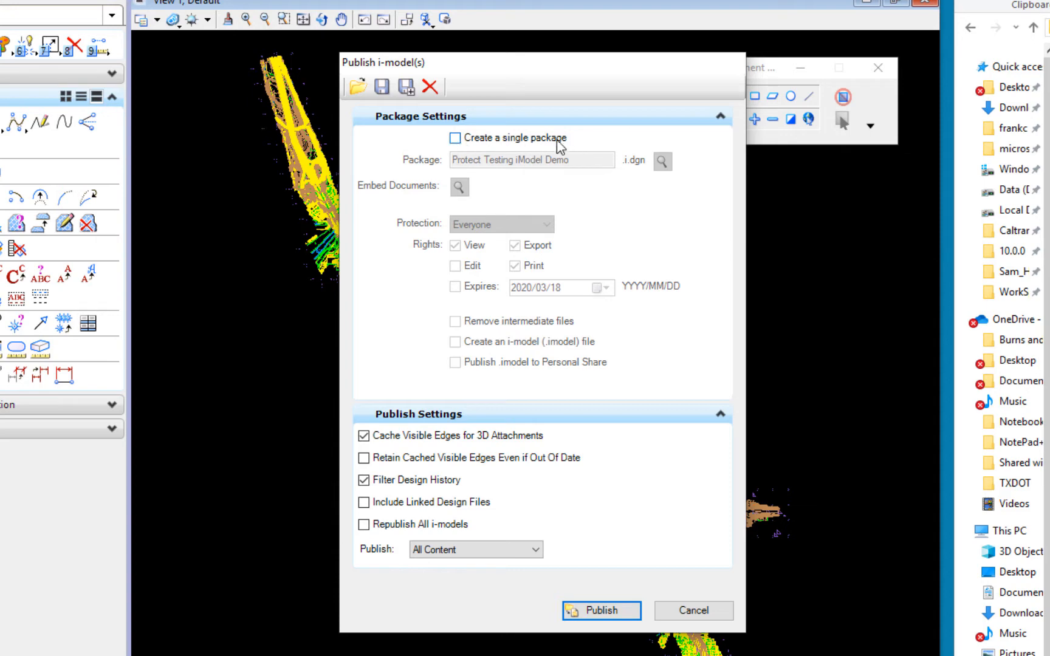
pyautogui.click(455, 138)
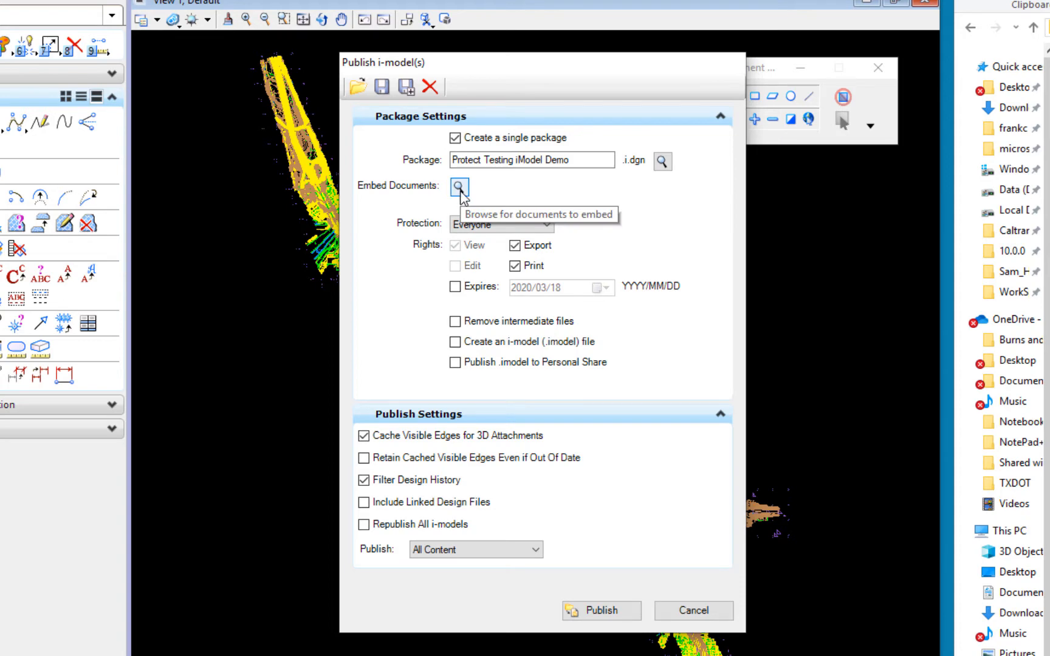
pyautogui.click(493, 227)
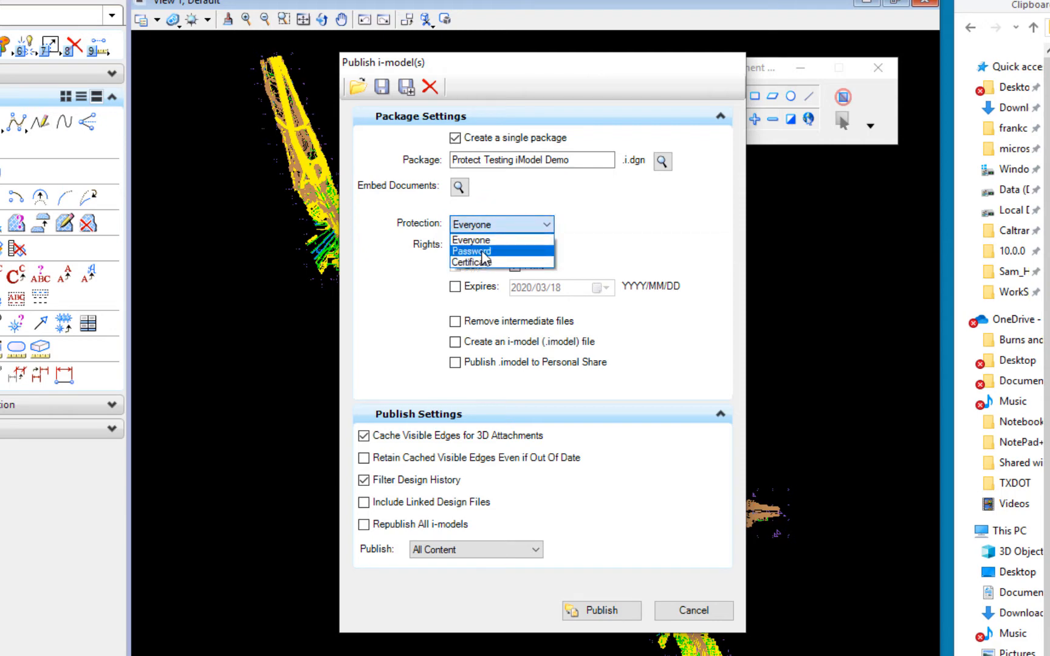
# Step: Set Protection to Password, enter the package password with Show Password on, and untick Export
pyautogui.click(483, 256)
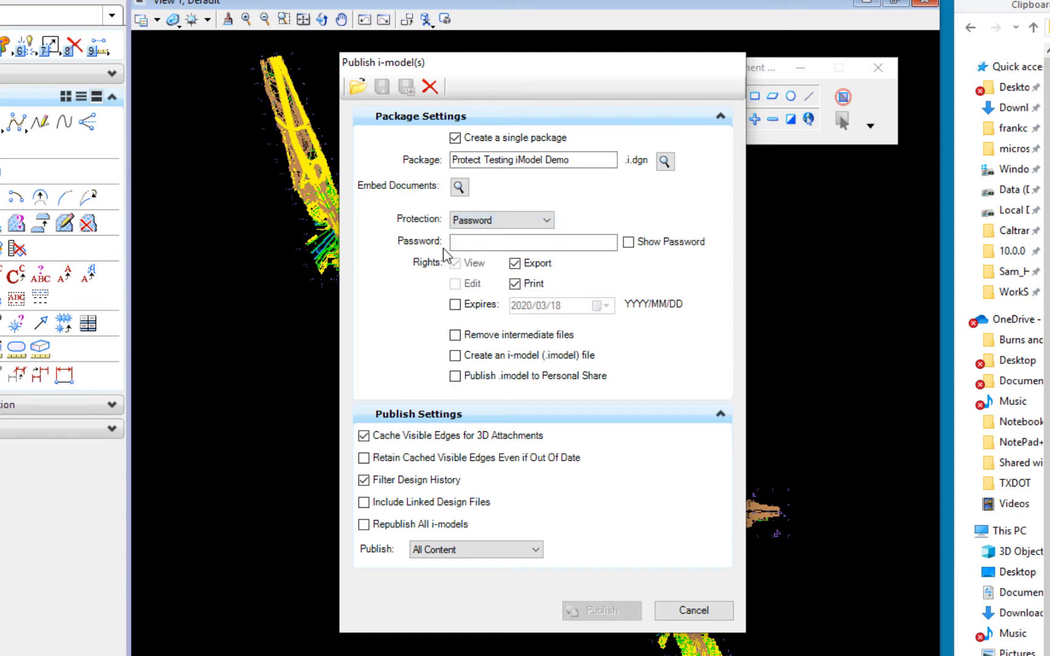
pyautogui.click(493, 243)
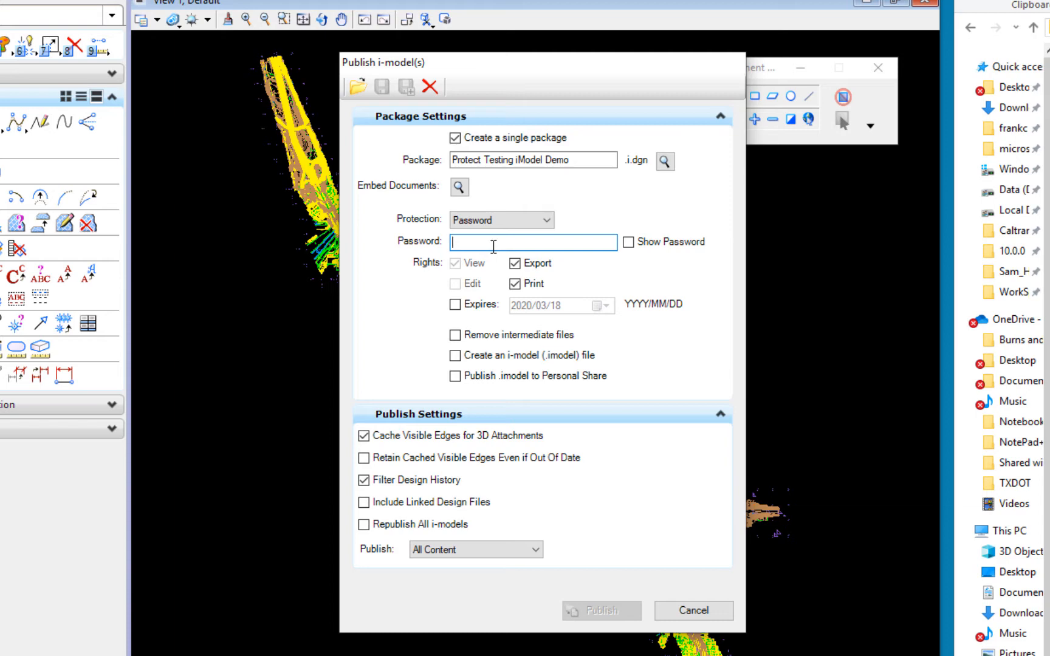
pyautogui.click(629, 242)
pyautogui.write('12345')
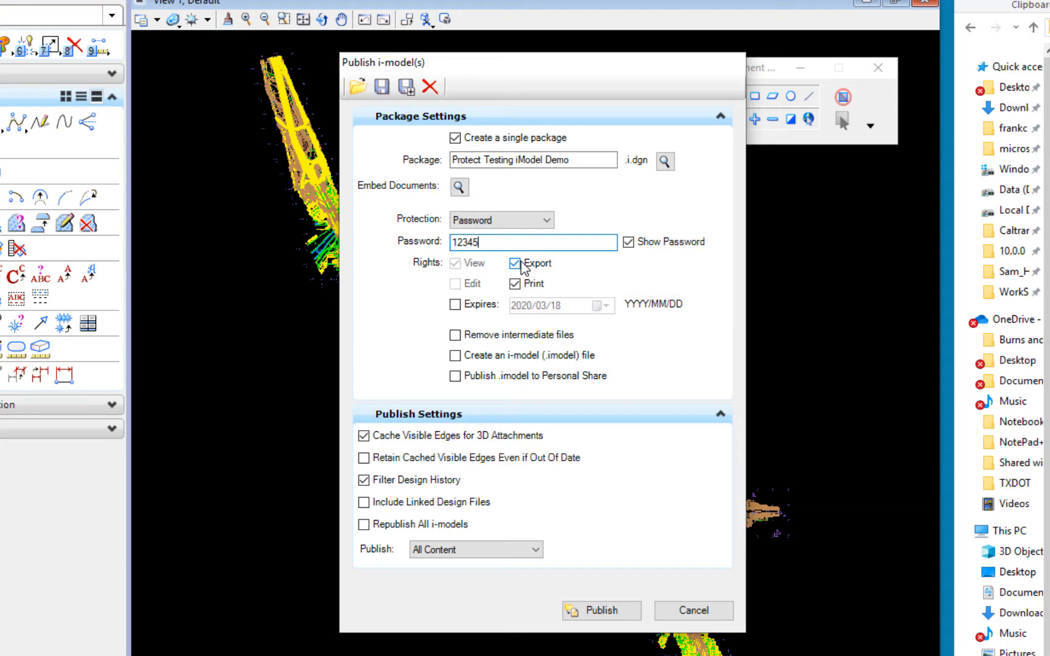
pyautogui.click(520, 266)
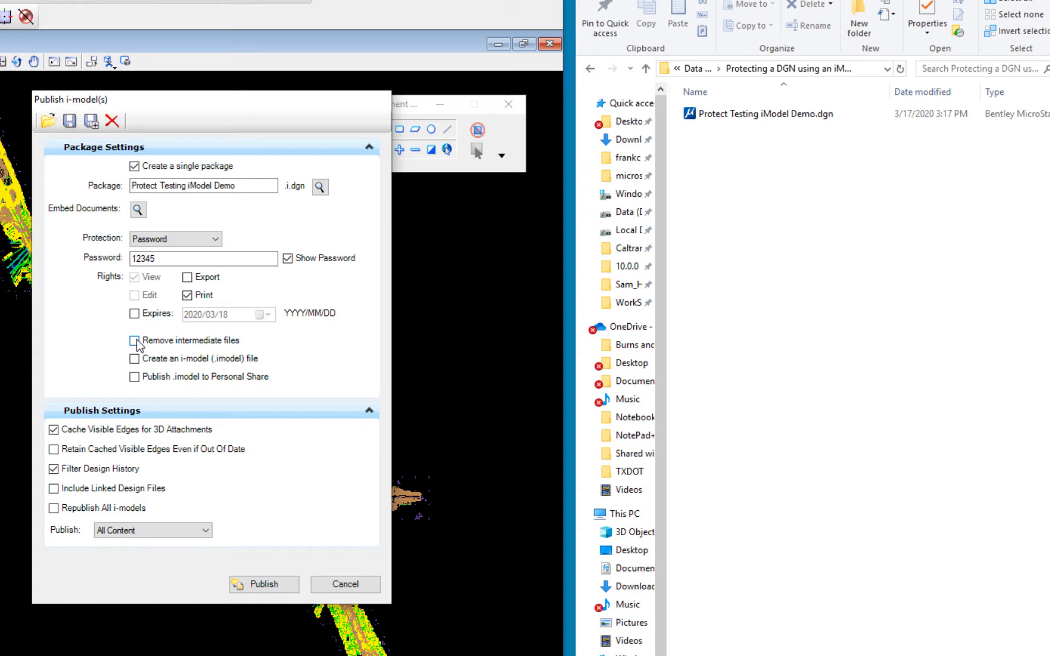
# Step: Publish All Content with Remove intermediate files ticked, creating Protect Testing iModel Demo.i.dgn
pyautogui.click(135, 341)
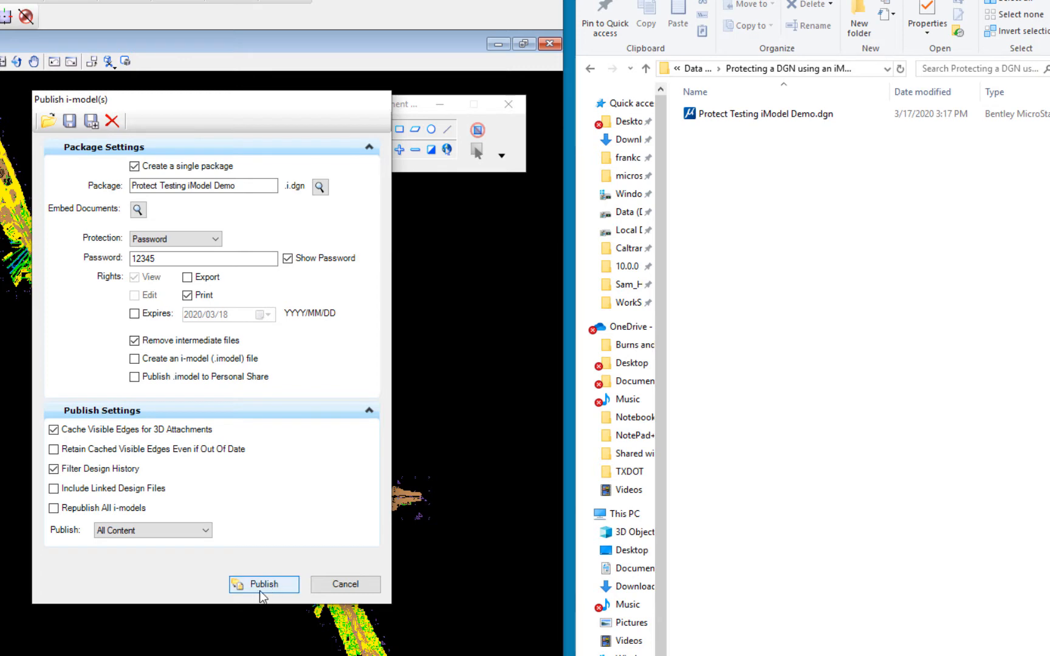
pyautogui.click(147, 530)
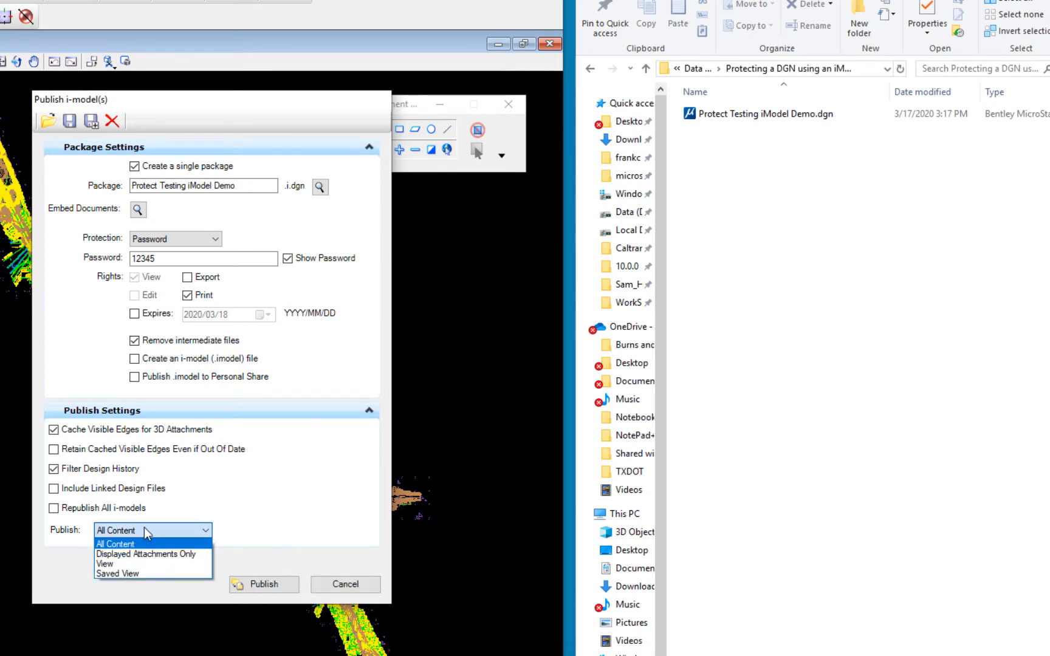
pyautogui.click(116, 543)
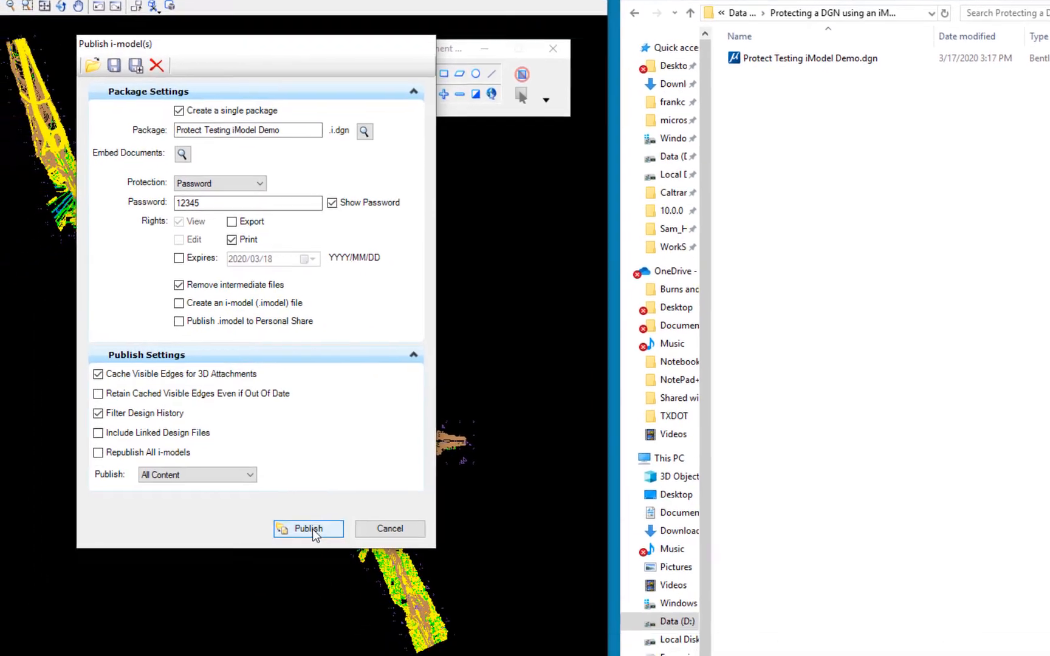
pyautogui.click(268, 585)
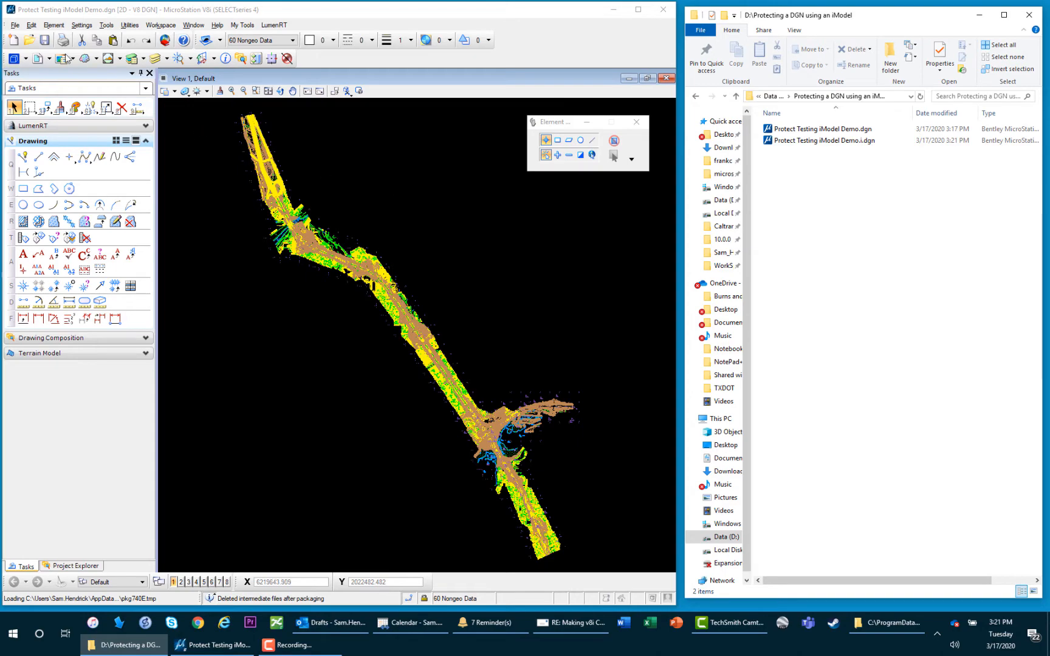
pyautogui.click(30, 40)
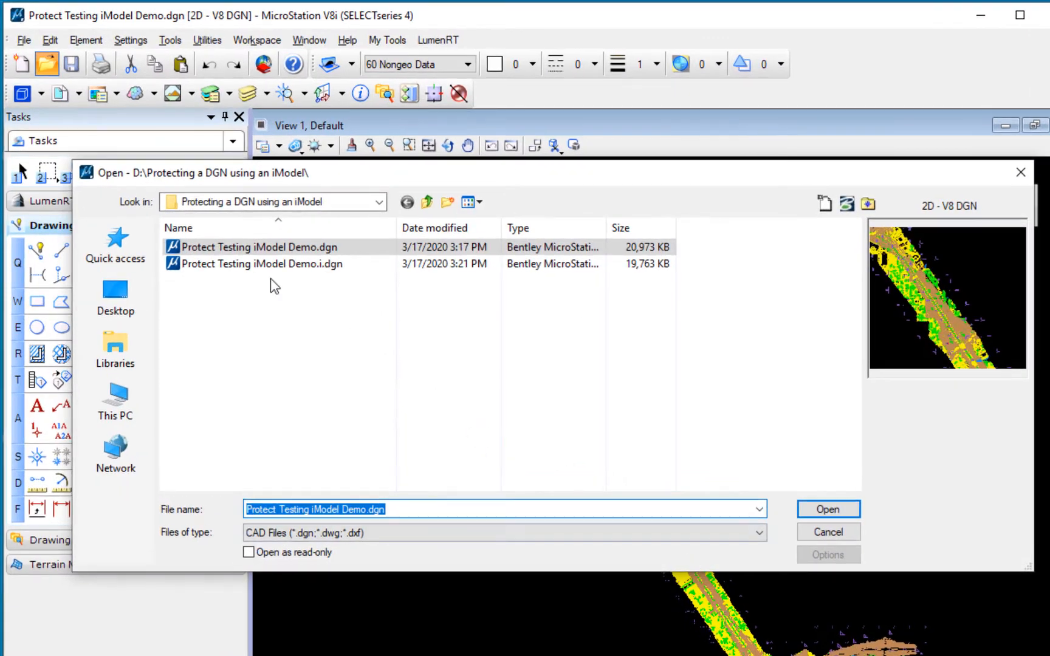
pyautogui.click(210, 182)
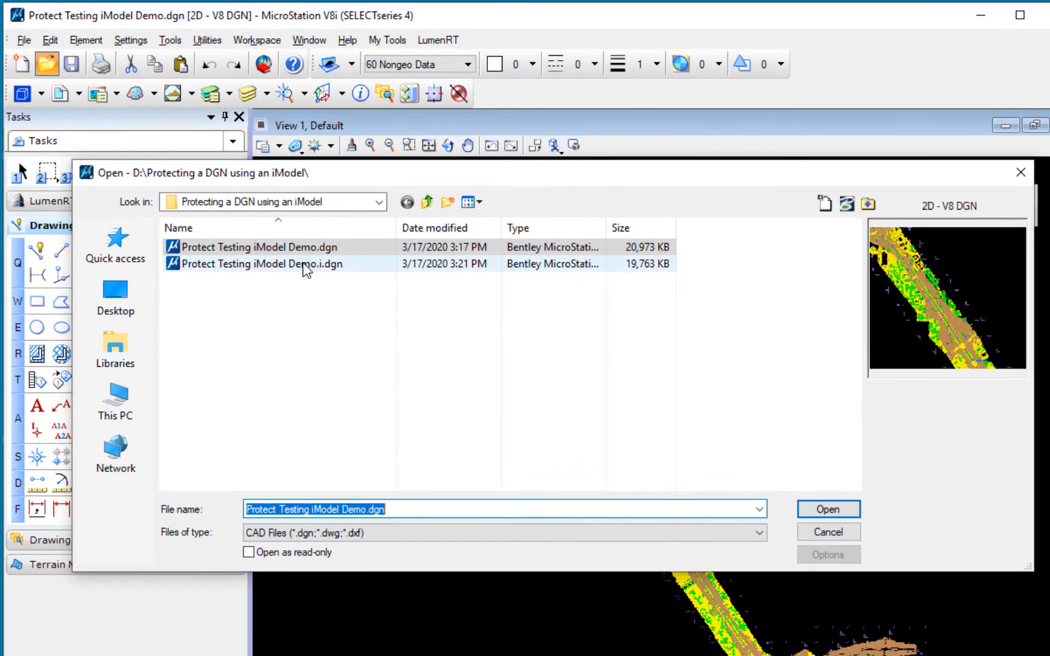
pyautogui.click(834, 512)
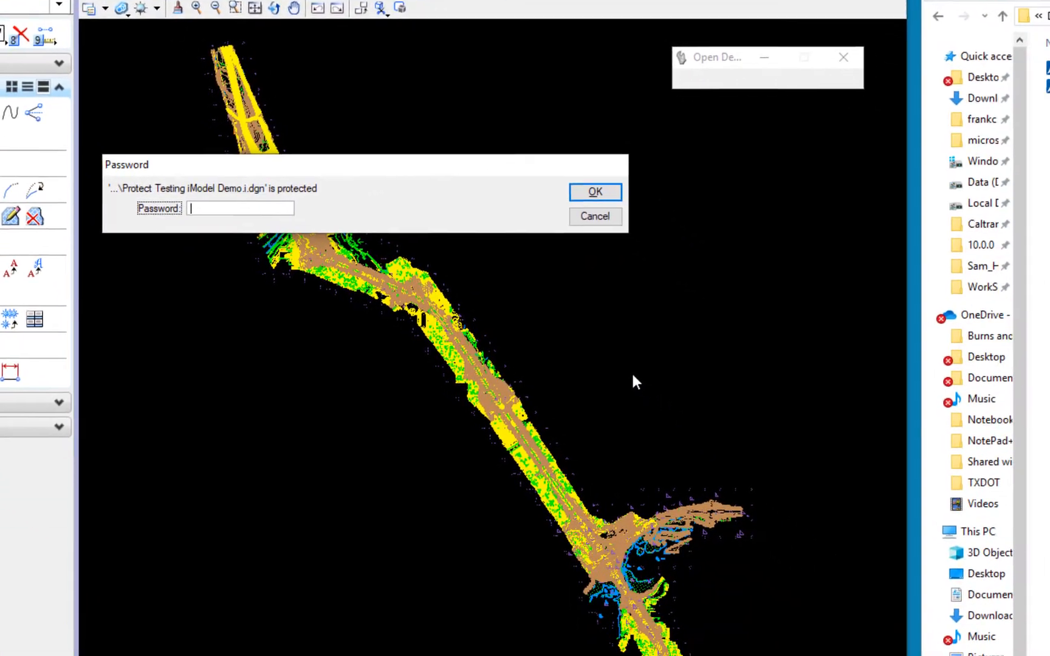
pyautogui.write('*****')
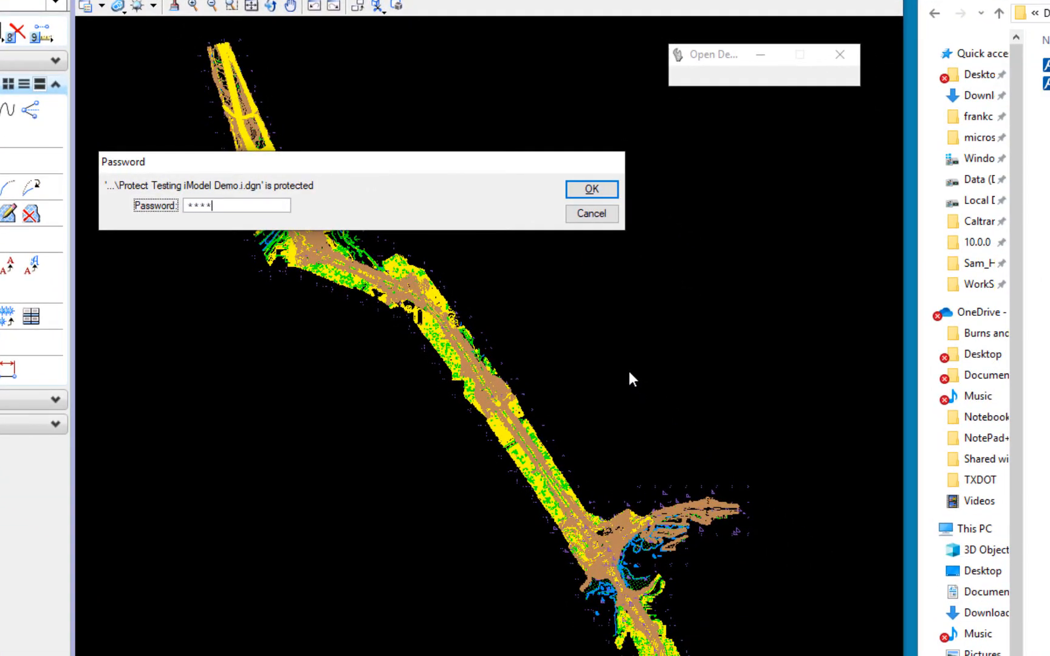
pyautogui.click(589, 189)
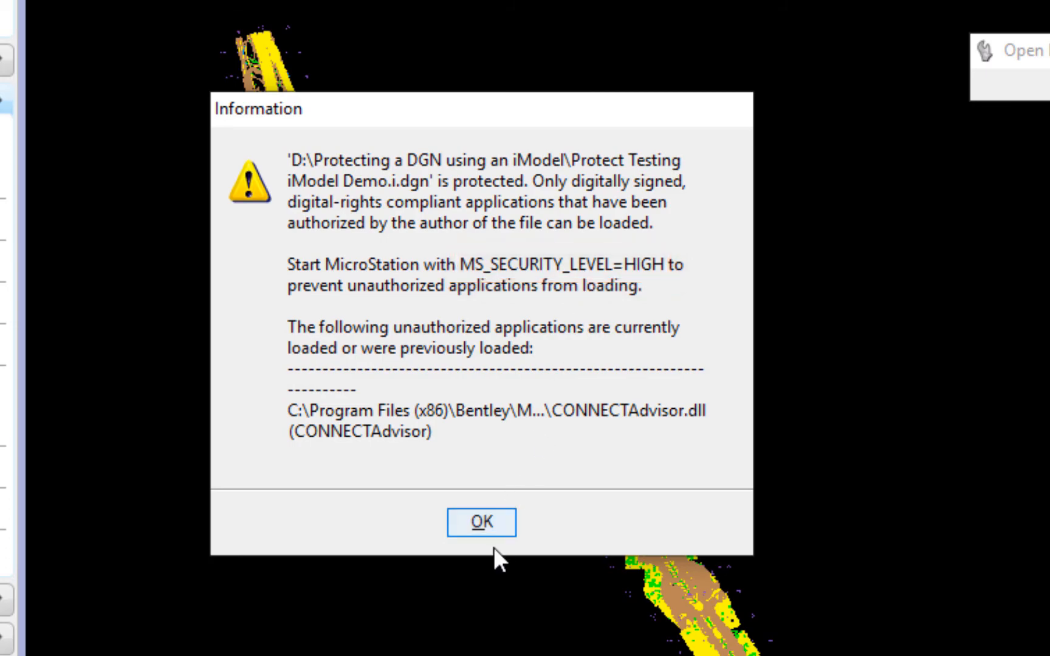
pyautogui.click(428, 444)
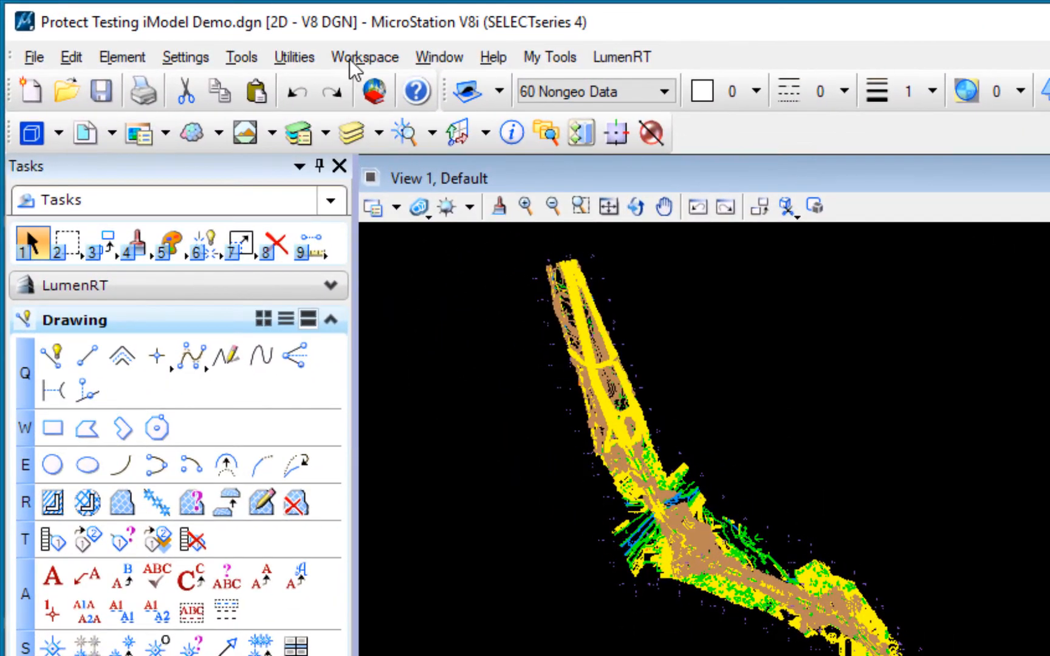
# Step: Find and select MS_SECURITY_LEVEL in the Workspace > Configuration variable list
pyautogui.click(328, 51)
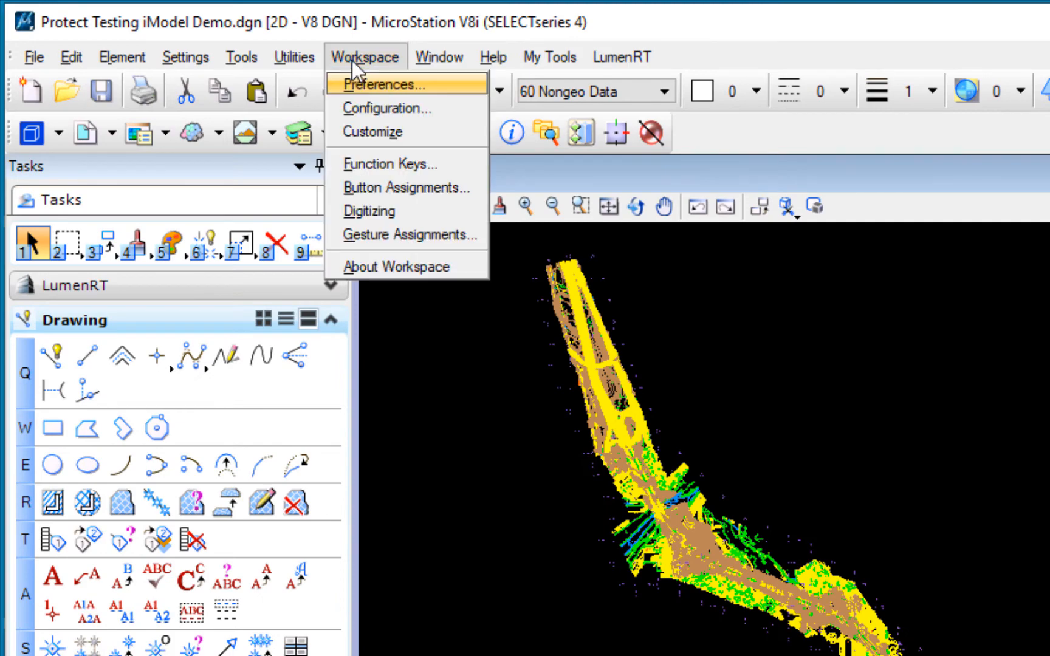
pyautogui.click(381, 109)
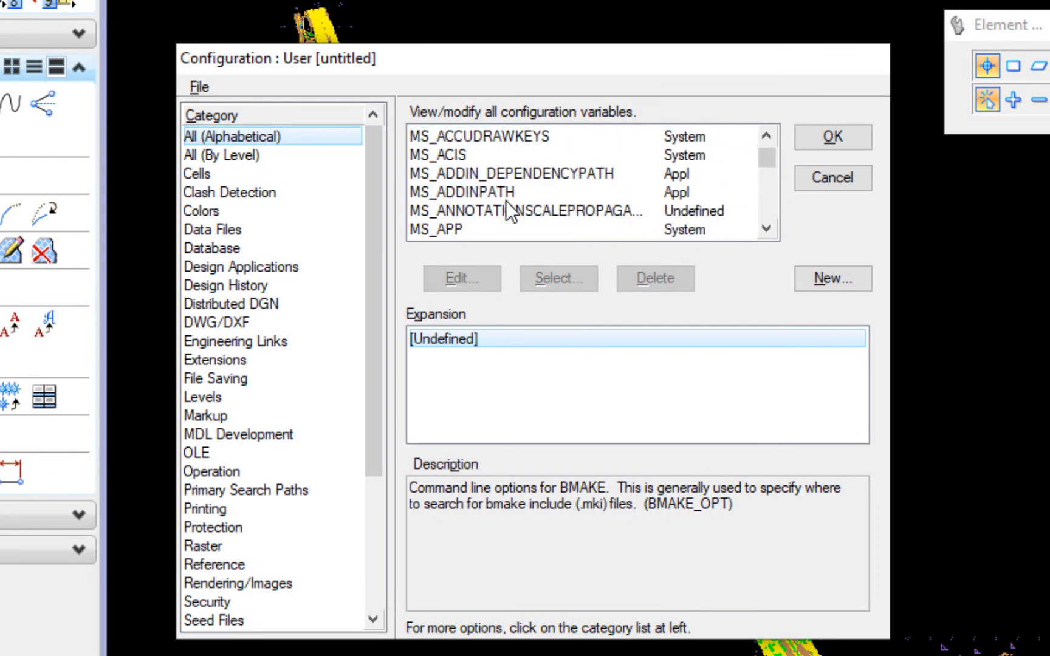
pyautogui.scroll(-20, 506, 202)
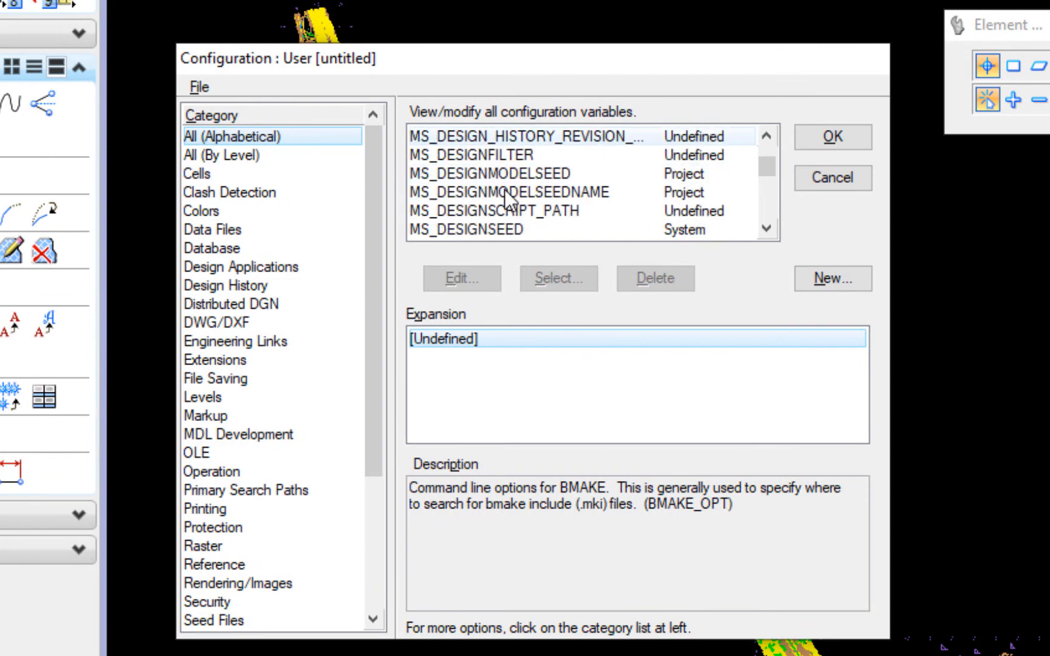
pyautogui.scroll(-20, 507, 192)
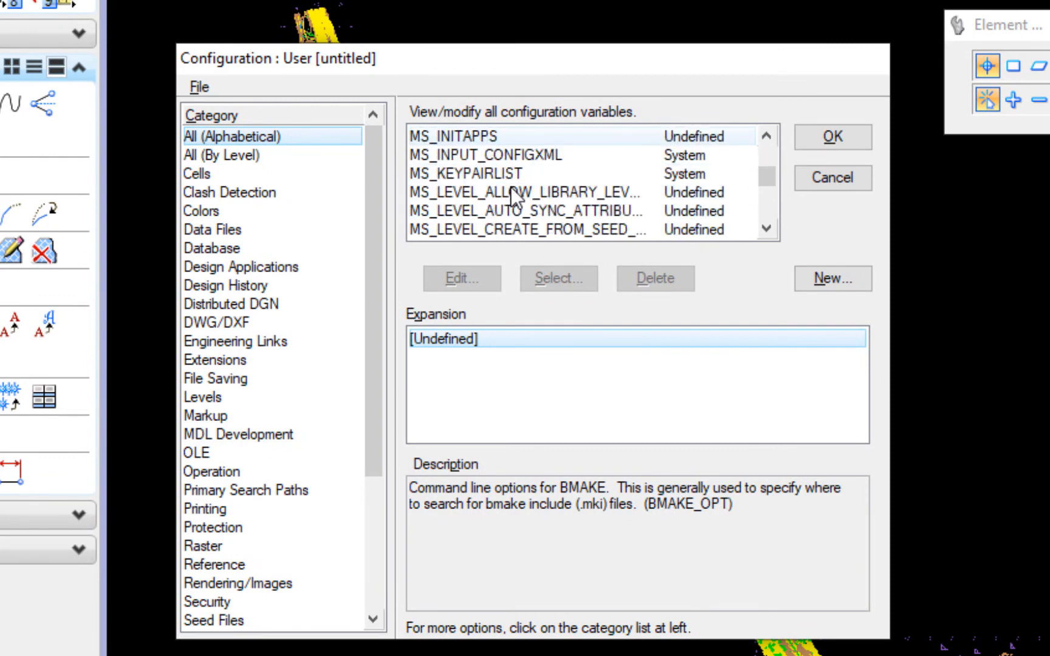
pyautogui.scroll(-20, 511, 189)
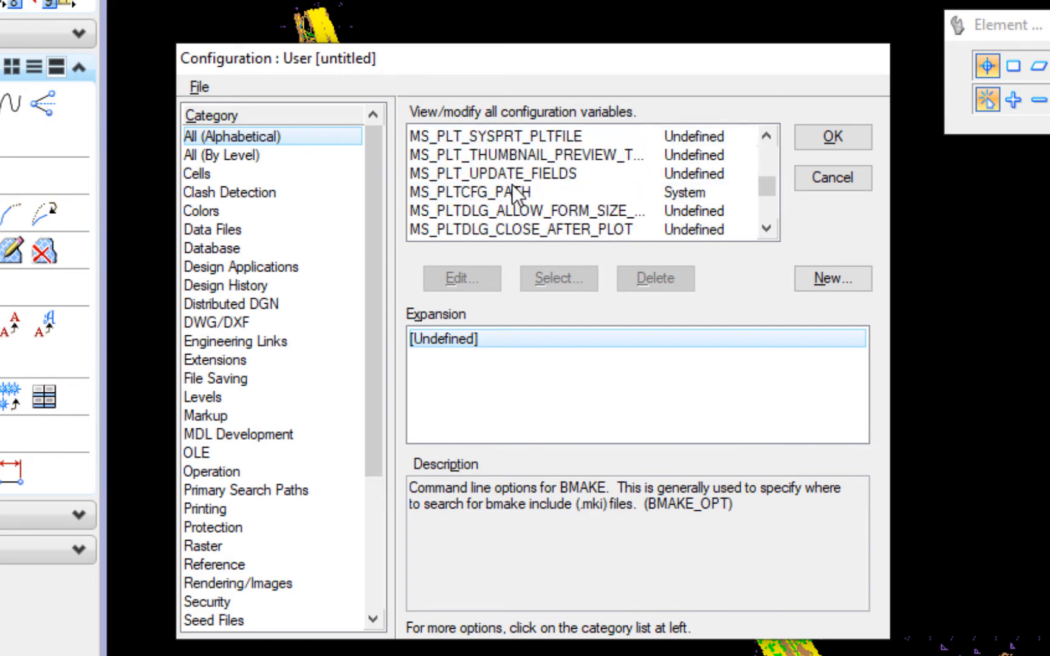
pyautogui.scroll(-20, 512, 192)
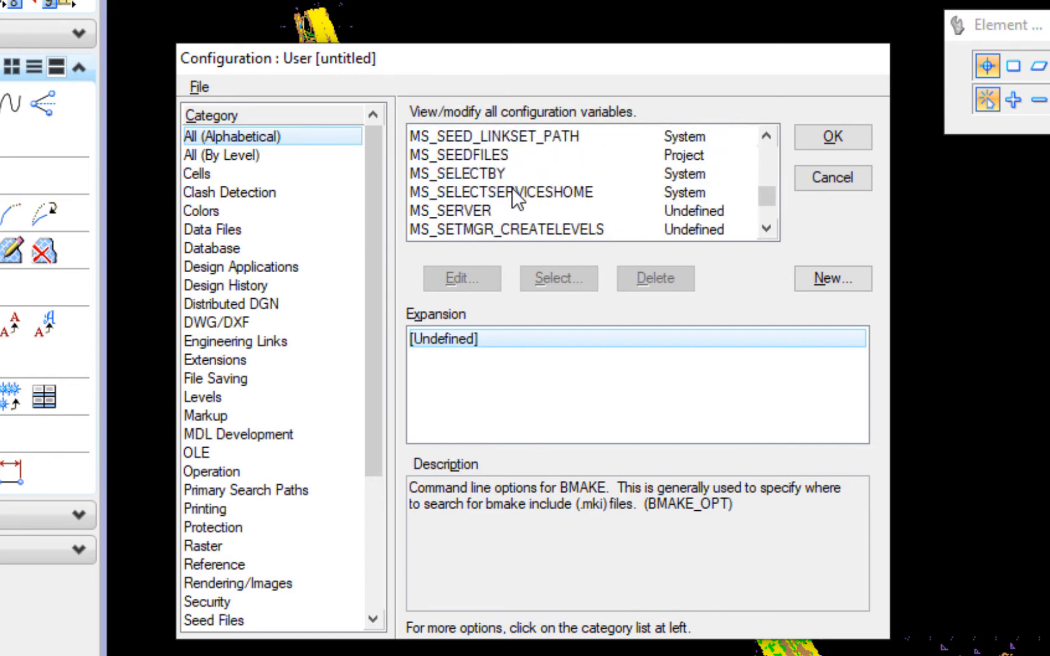
pyautogui.scroll(2, 511, 188)
pyautogui.click(492, 174)
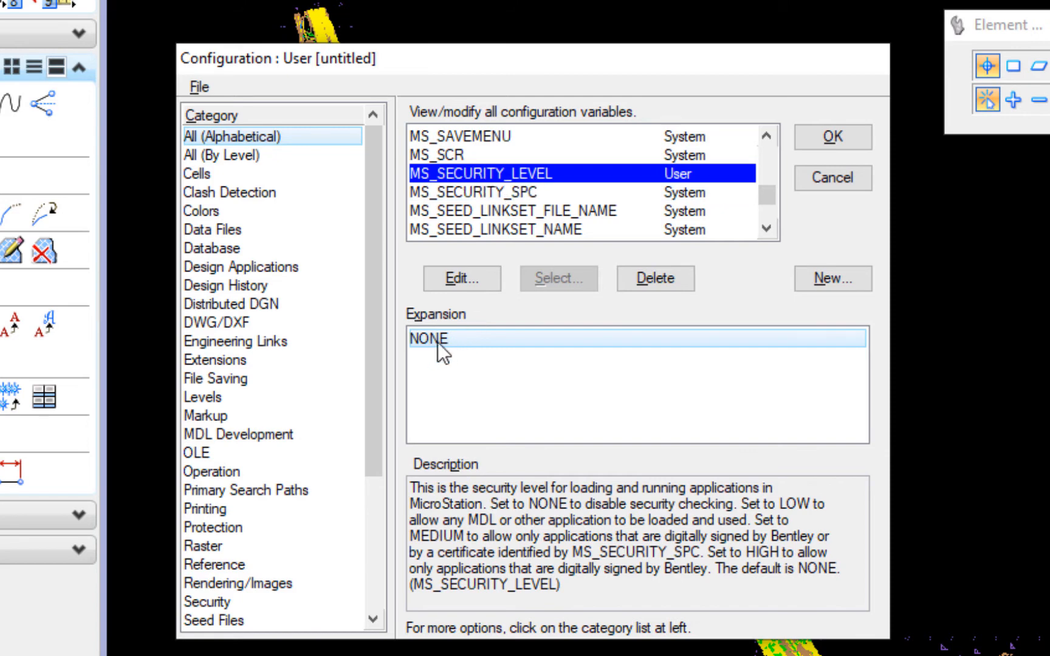
# Step: Change MS_SECURITY_LEVEL from NONE to HIGH and save it to the user configuration file
pyautogui.click(475, 279)
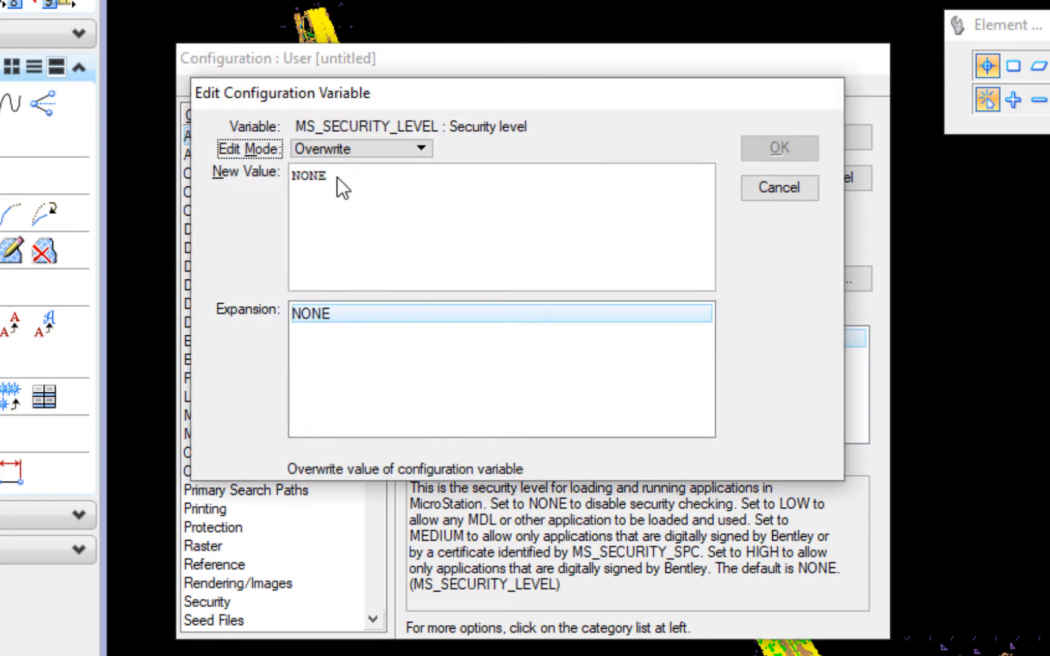
pyautogui.click(342, 178)
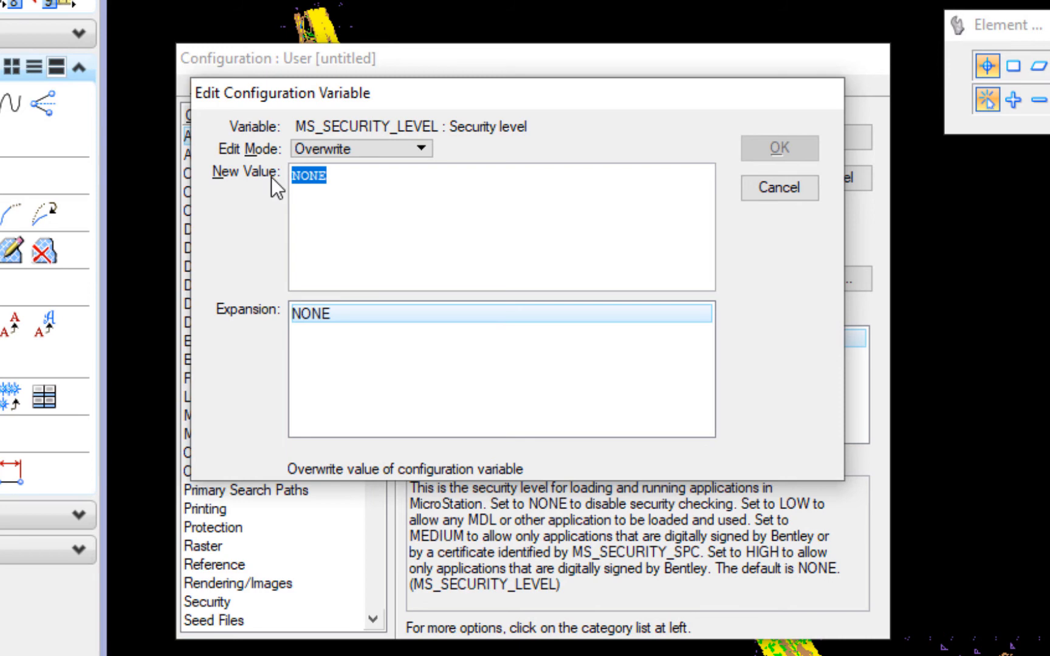
pyautogui.write('HIGH')
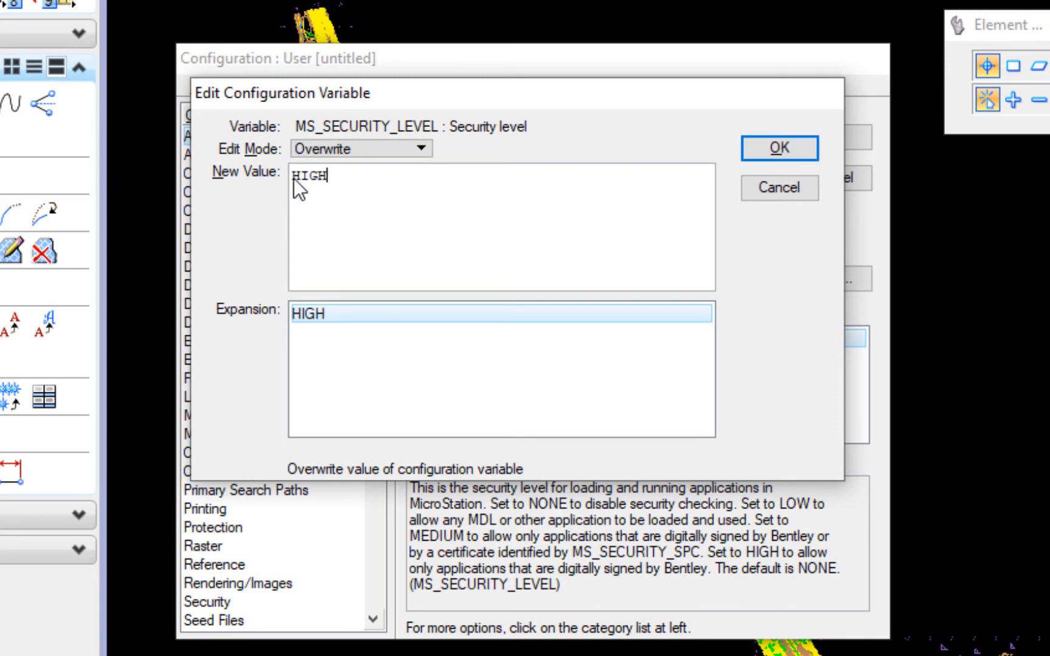
pyautogui.click(796, 149)
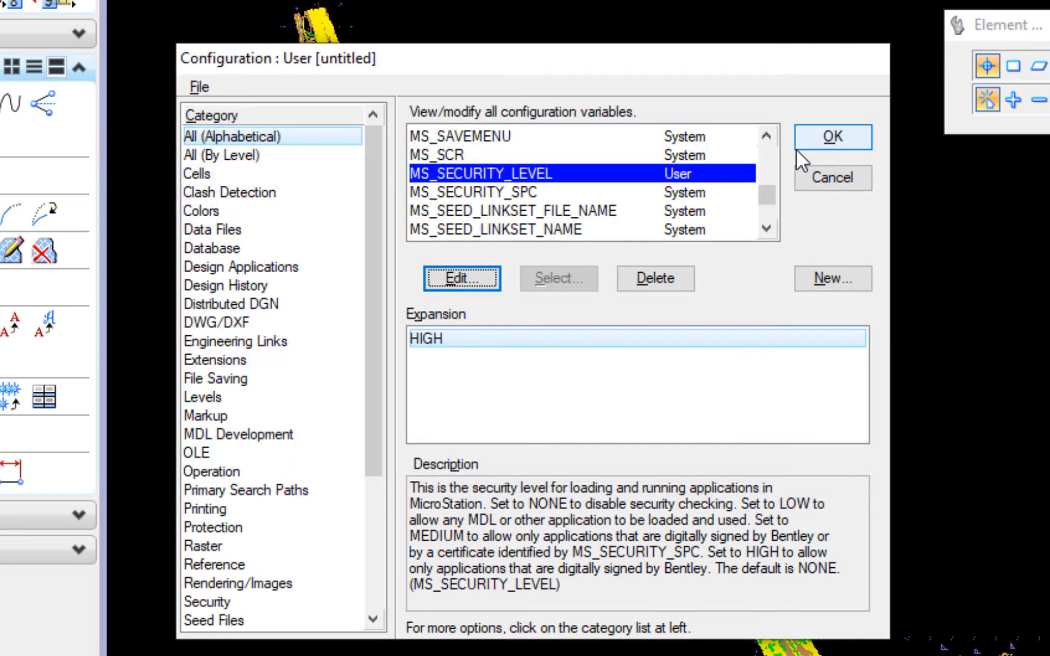
pyautogui.click(841, 143)
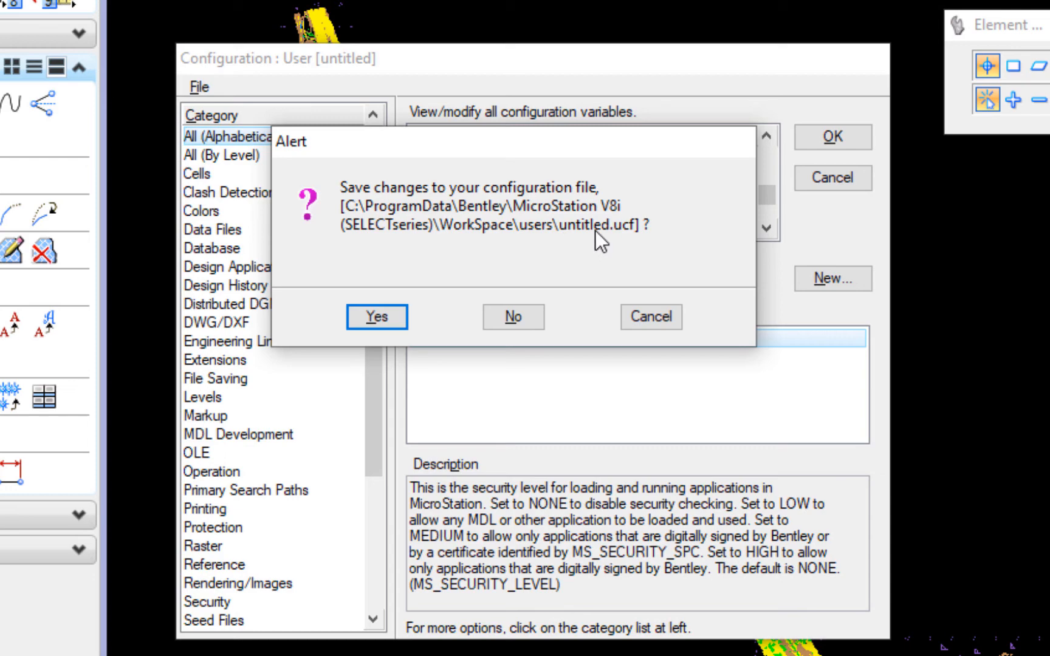
pyautogui.click(378, 317)
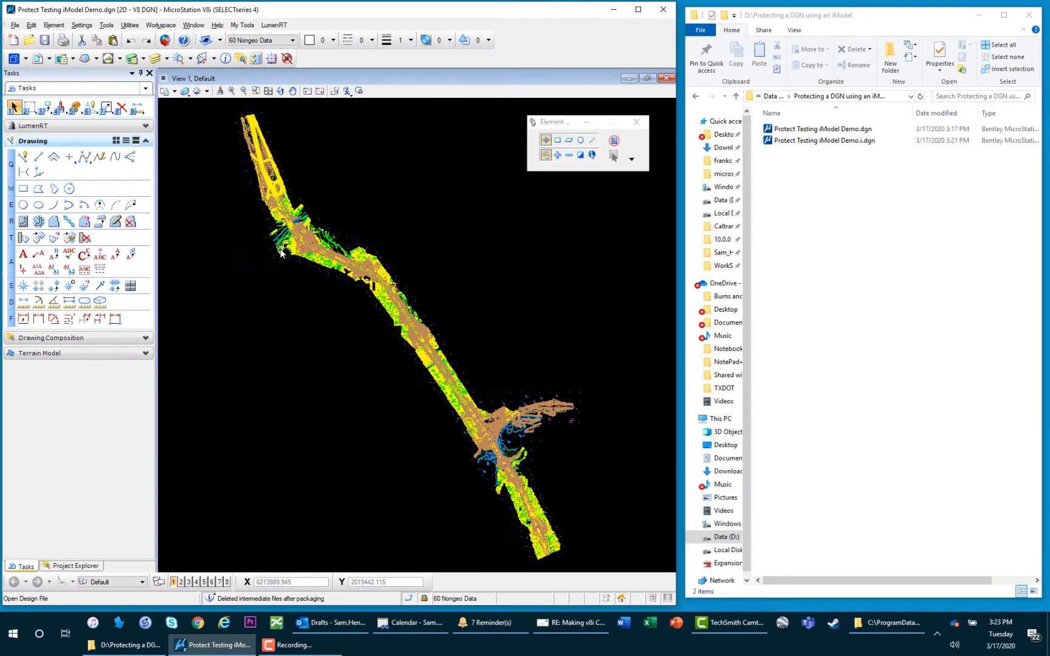
# Step: Restart MicroStation and open Protect Testing iModel Demo.i.dgn by entering its password
pyautogui.click(663, 10)
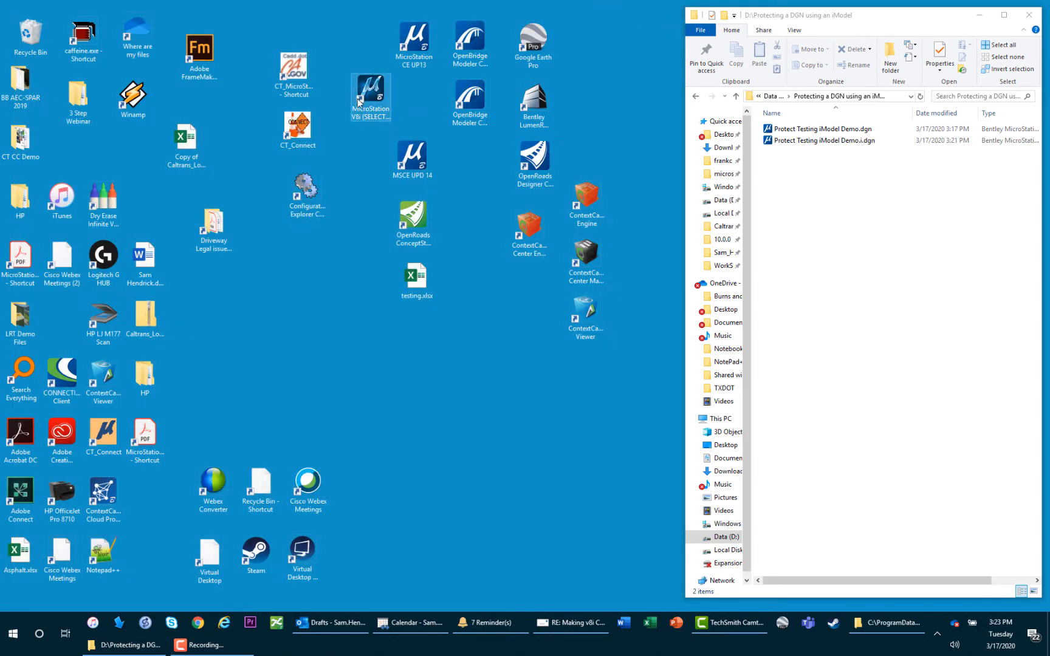
pyautogui.doubleClick(372, 96)
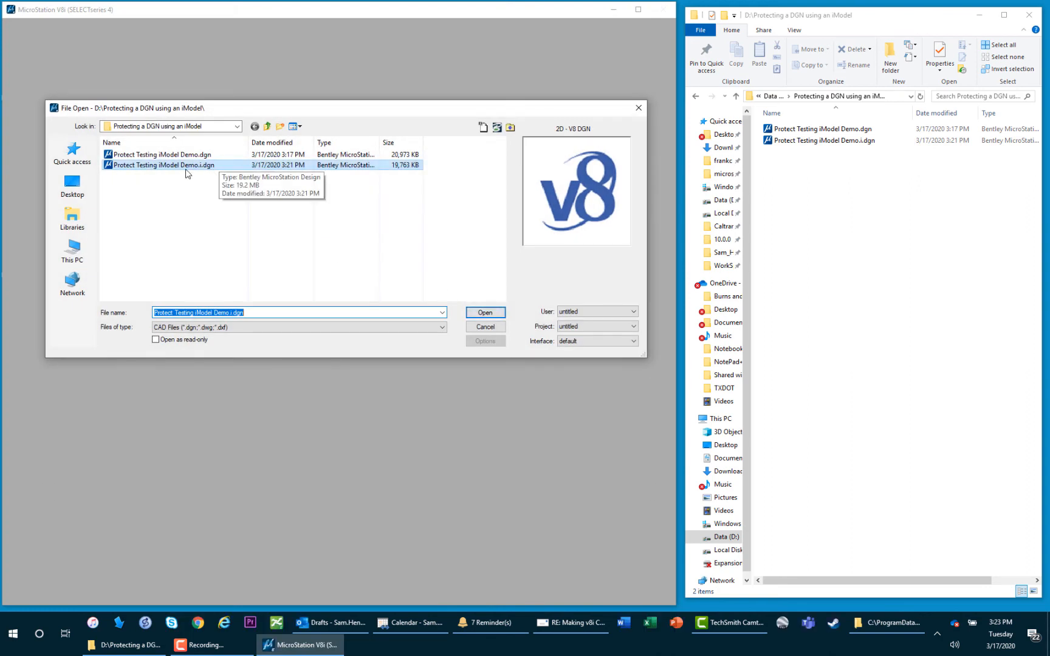
pyautogui.click(483, 313)
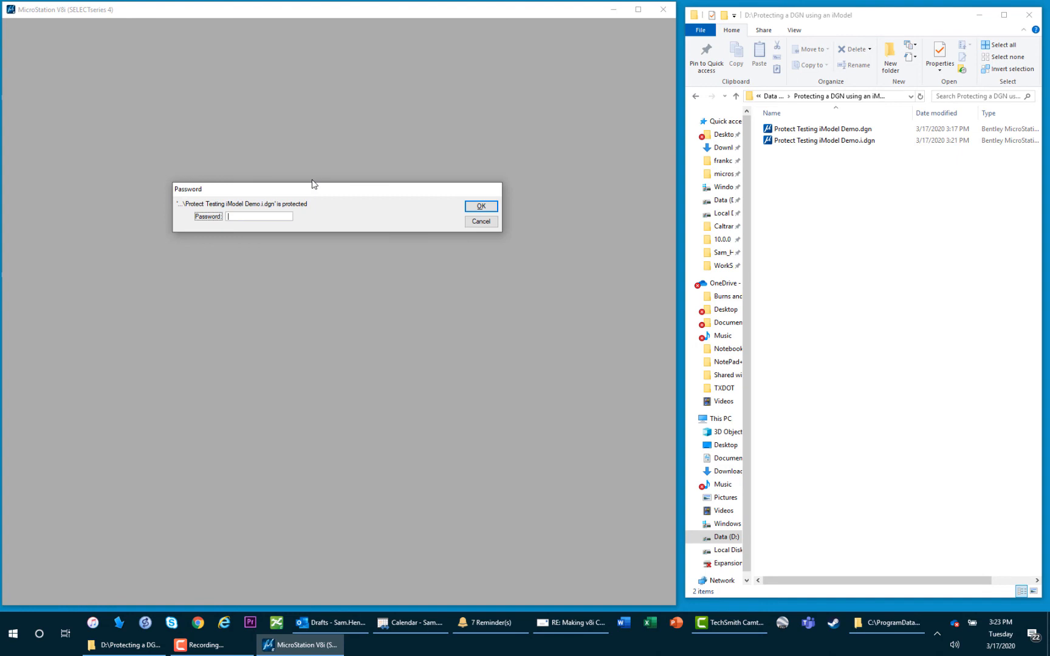
pyautogui.write('*****')
pyautogui.press('Return')
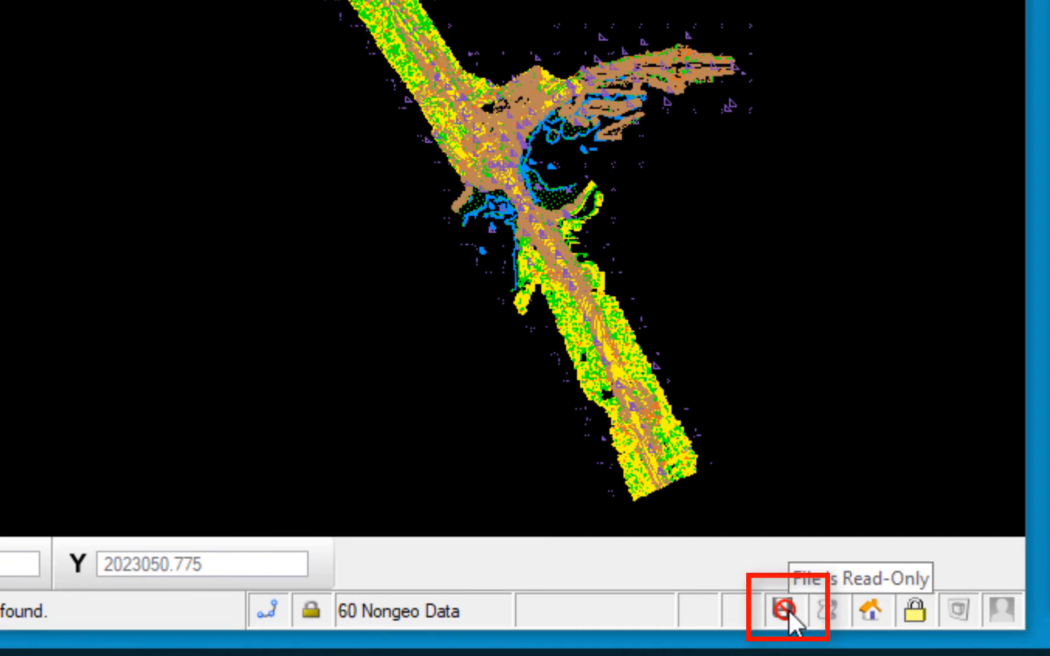
# Step: Measure a 27.839FT distance, then confirm a drawing tool is refused as 'File is Read-Only'
pyautogui.scroll(10, 525, 172)
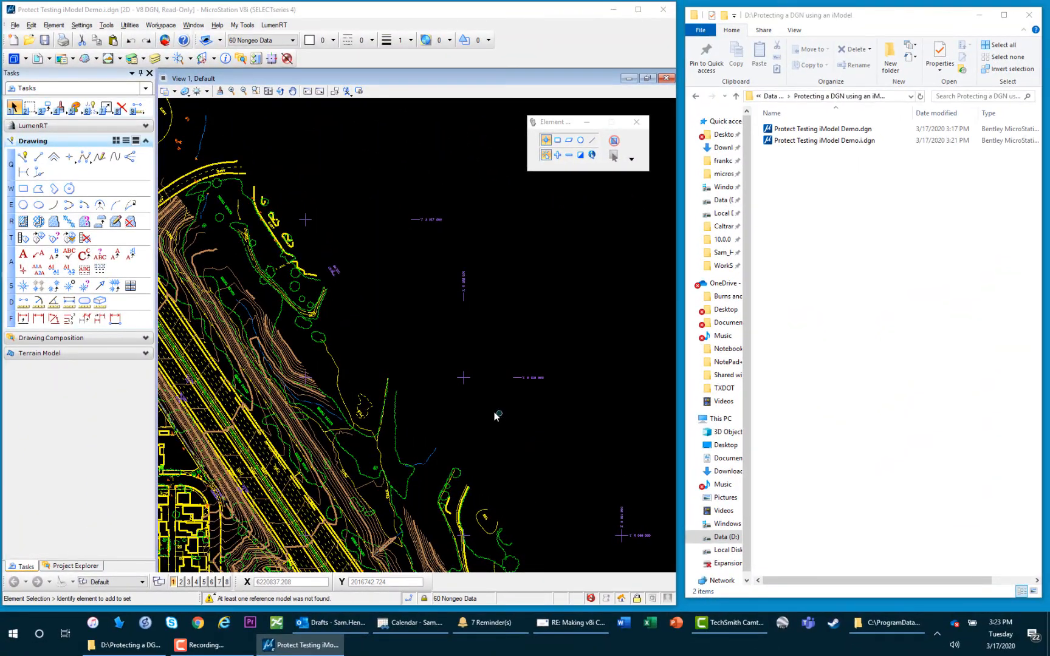
pyautogui.scroll(2, 520, 93)
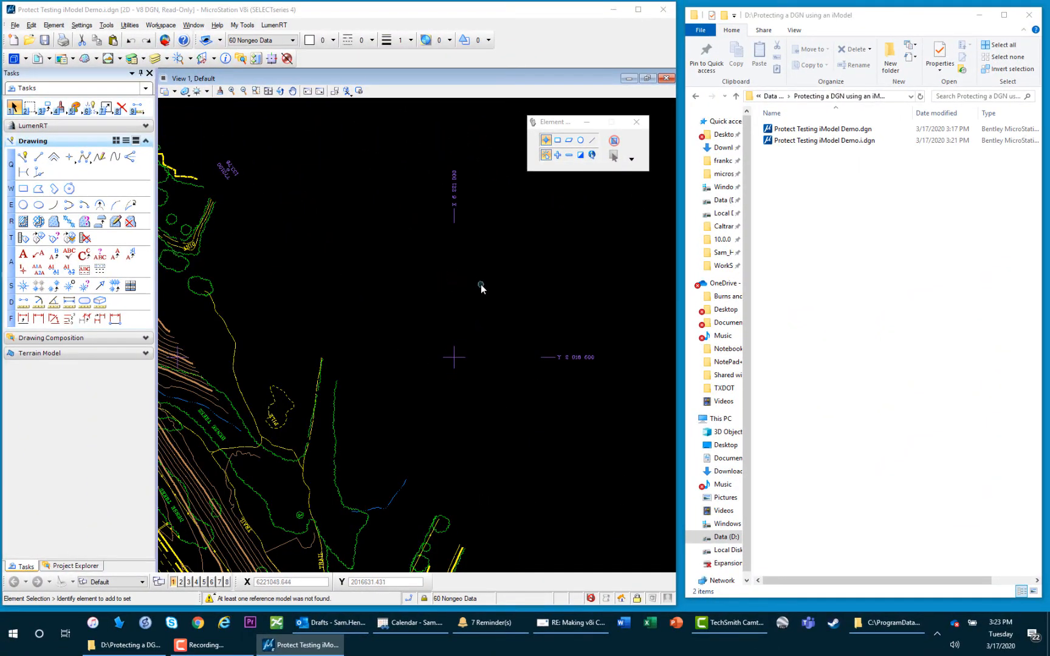
pyautogui.click(23, 302)
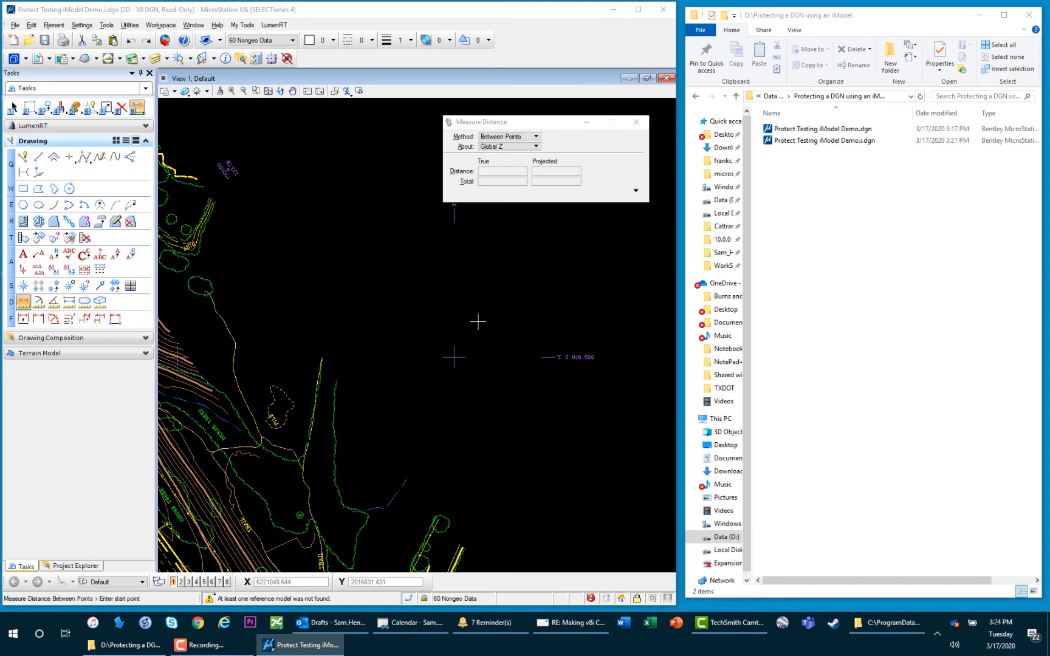
pyautogui.click(445, 356)
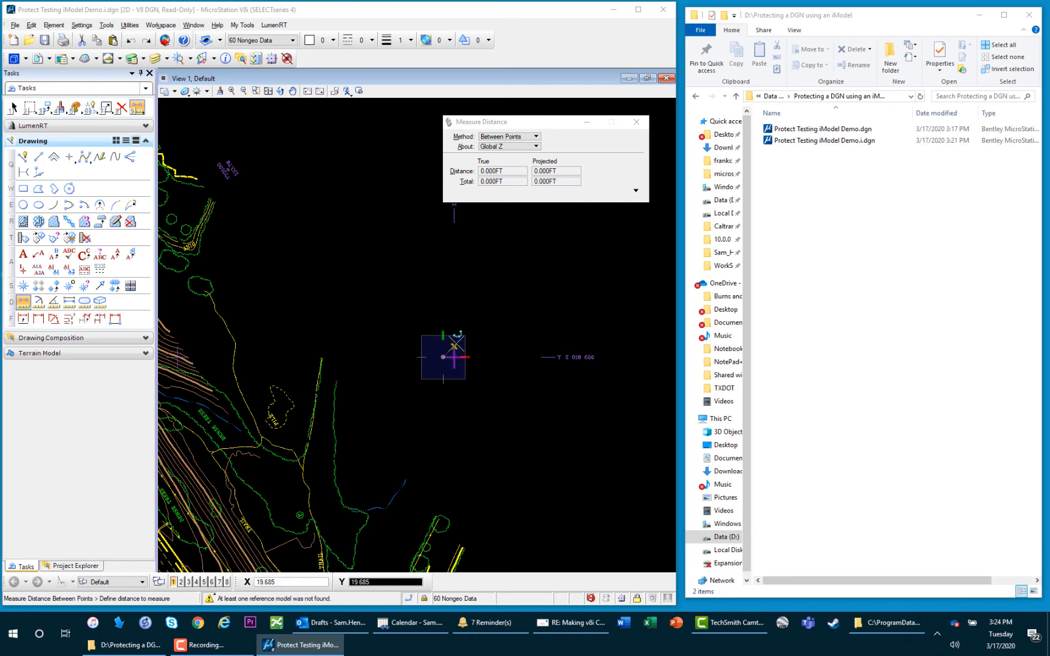
pyautogui.rightClick(416, 283)
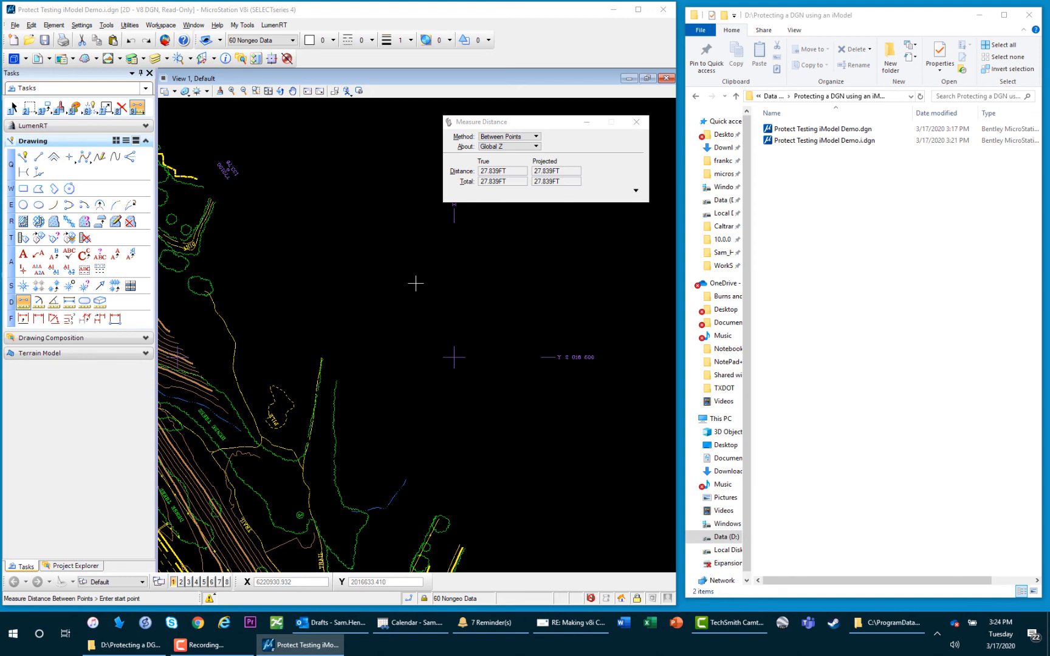
pyautogui.click(24, 157)
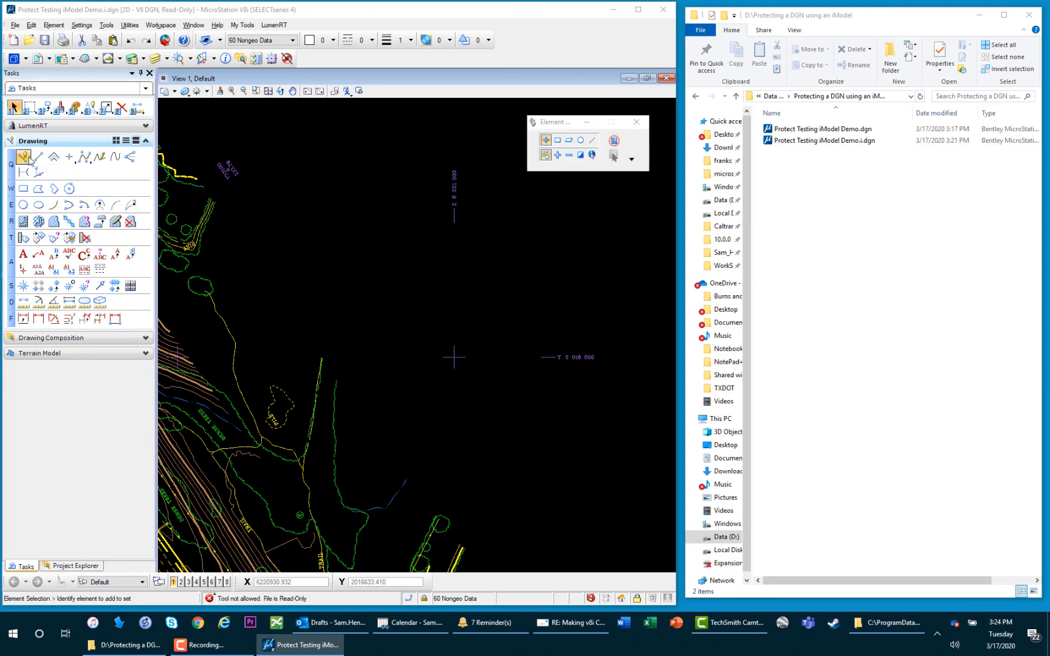